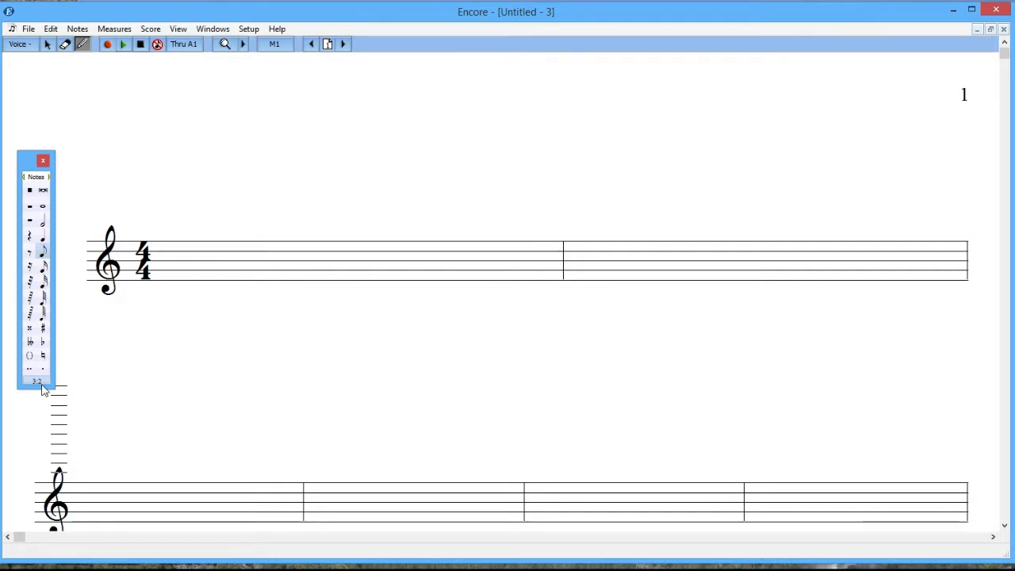
Enter an eighth-note triplet with the notes A, C, A at the start of measure 1.
left_click(187, 260)
left_click(213, 261)
left_click(270, 256)
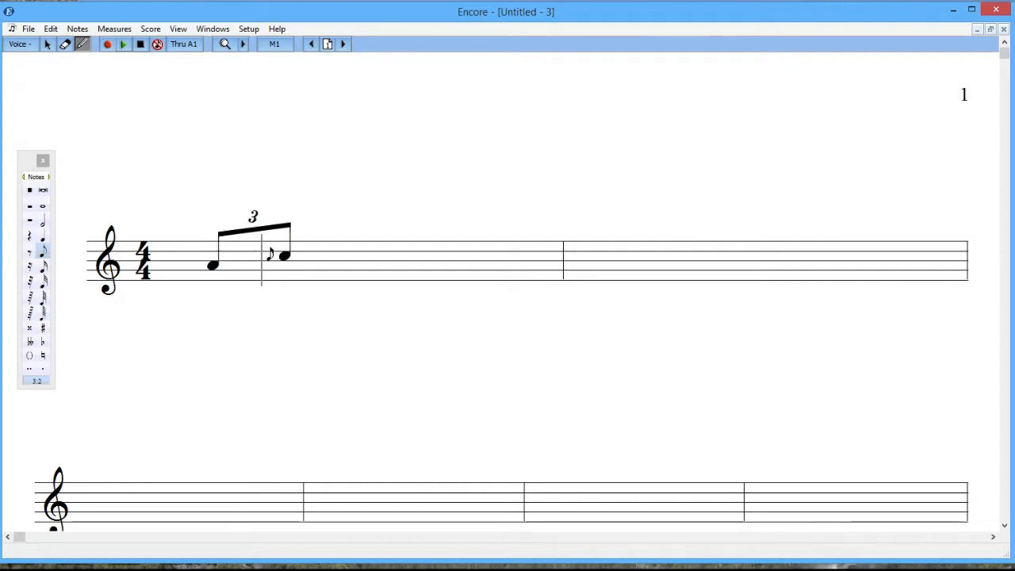
left_click(329, 264)
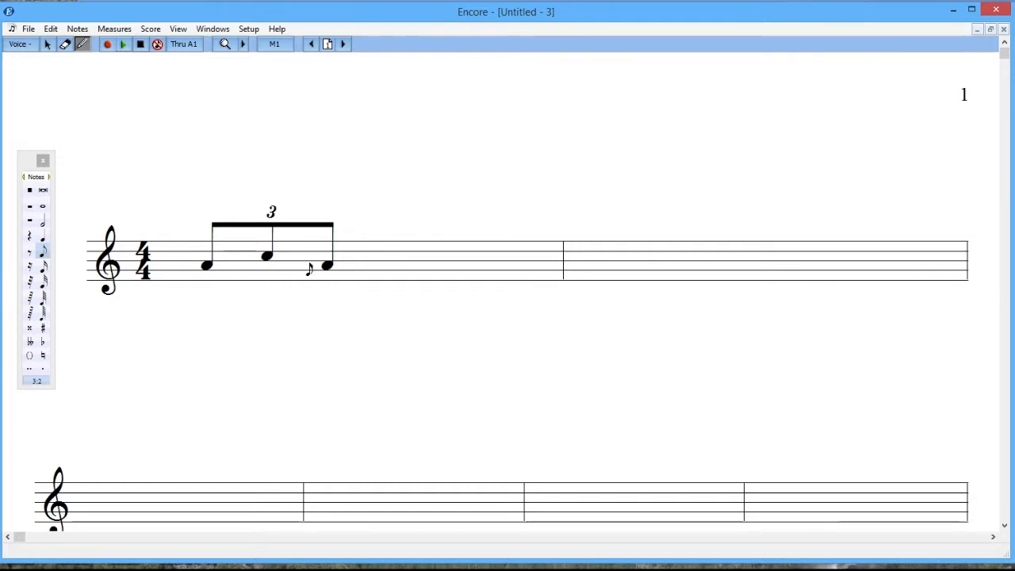
left_click(43, 237)
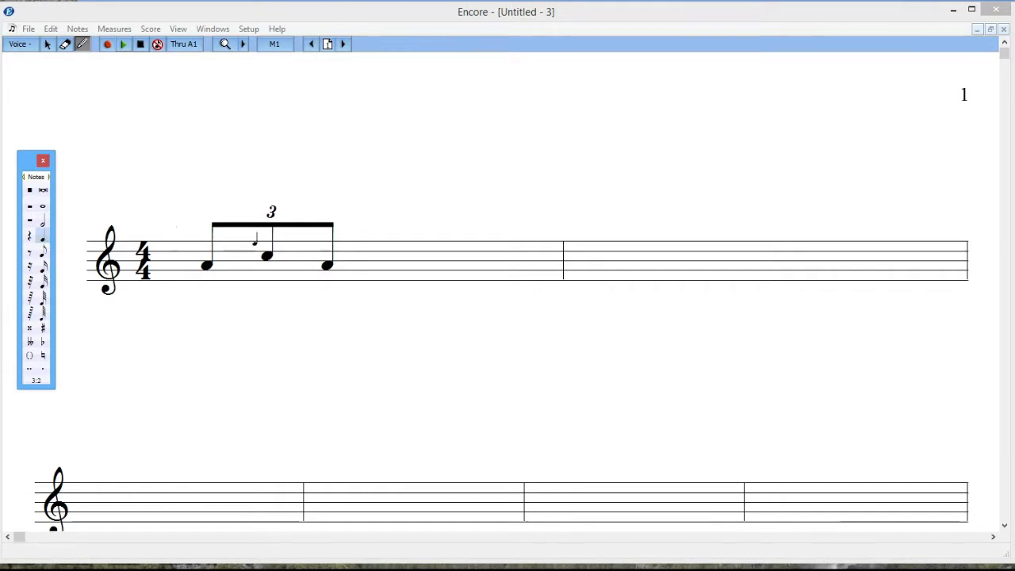
left_click(667, 260)
left_click(677, 262)
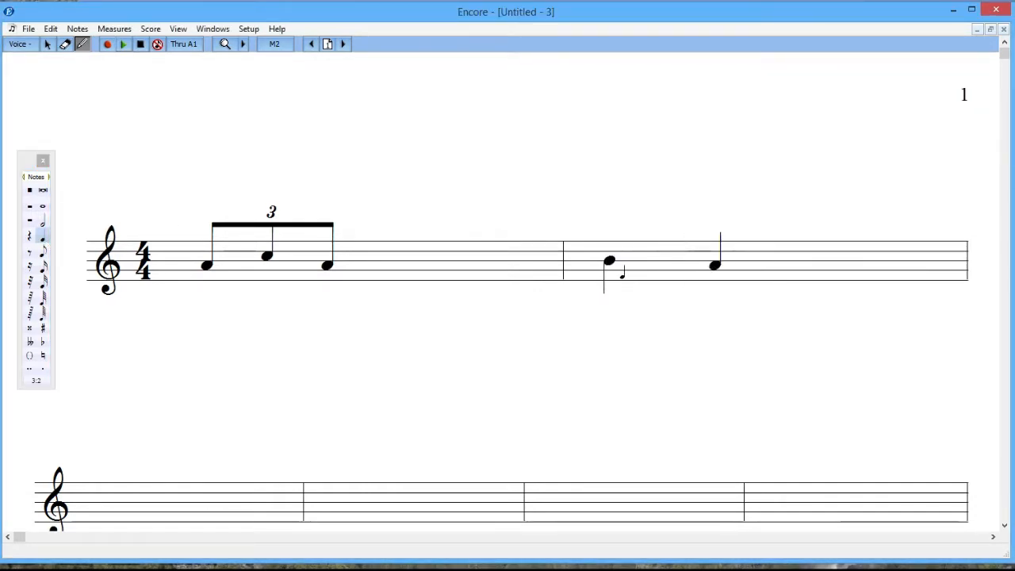
key("e")
left_click(613, 261)
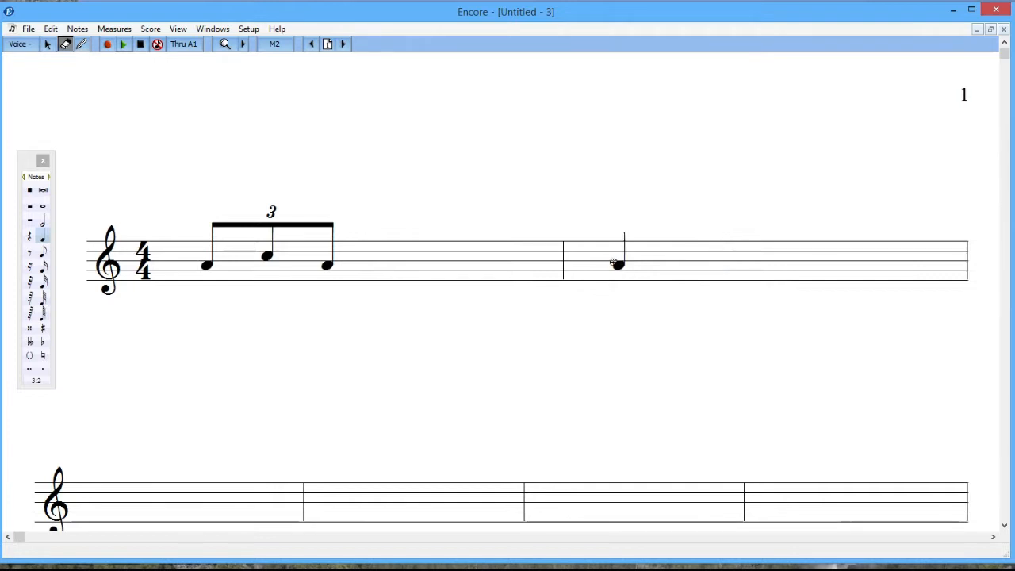
left_click(614, 263)
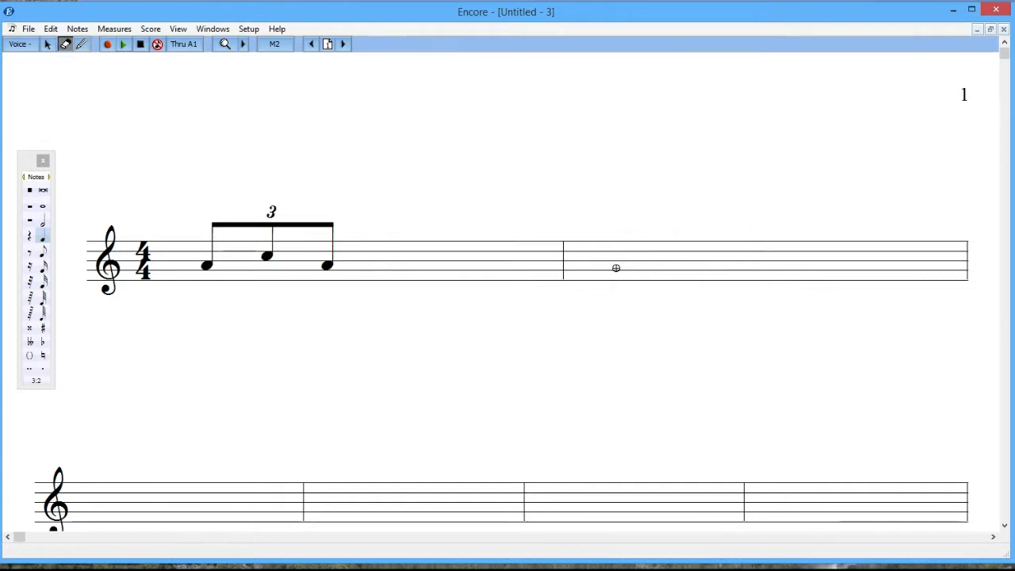
Fill measure 2 with six quarter-note triplet notes at 3:2: B, C, B, C, D, B.
left_click(35, 384)
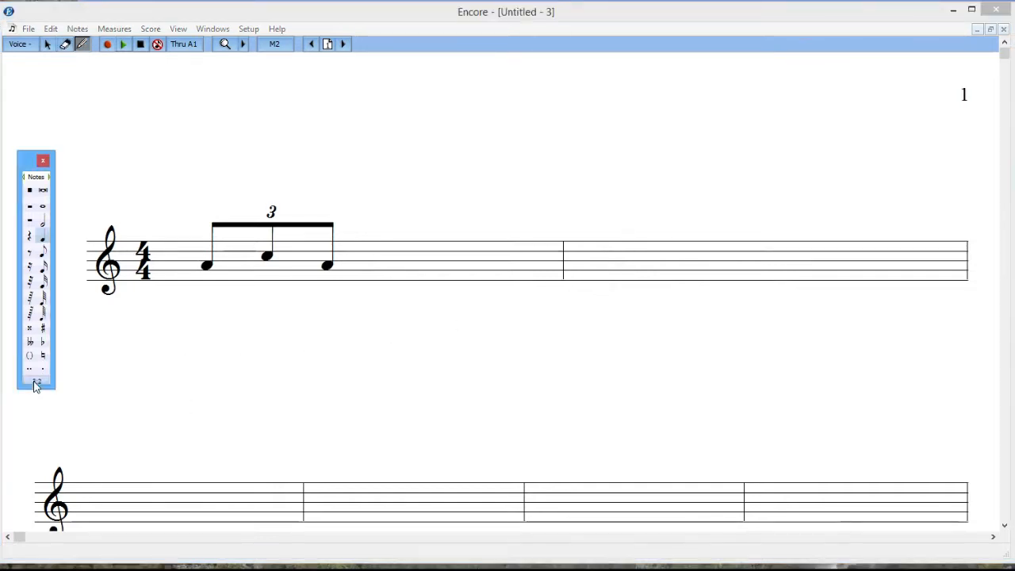
left_click(622, 258)
left_click(705, 256)
left_click(756, 257)
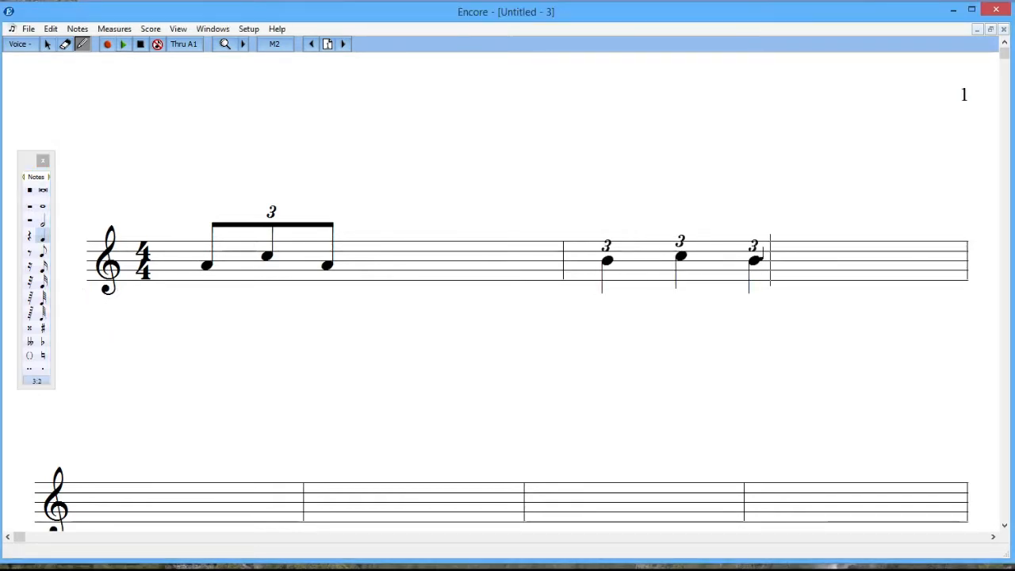
left_click(833, 252)
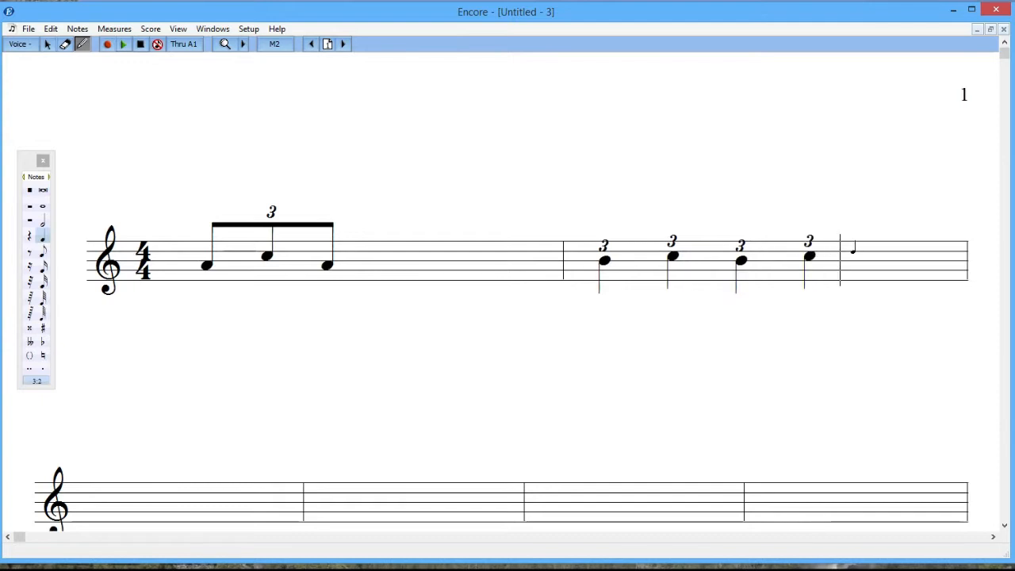
left_click(853, 250)
left_click(887, 254)
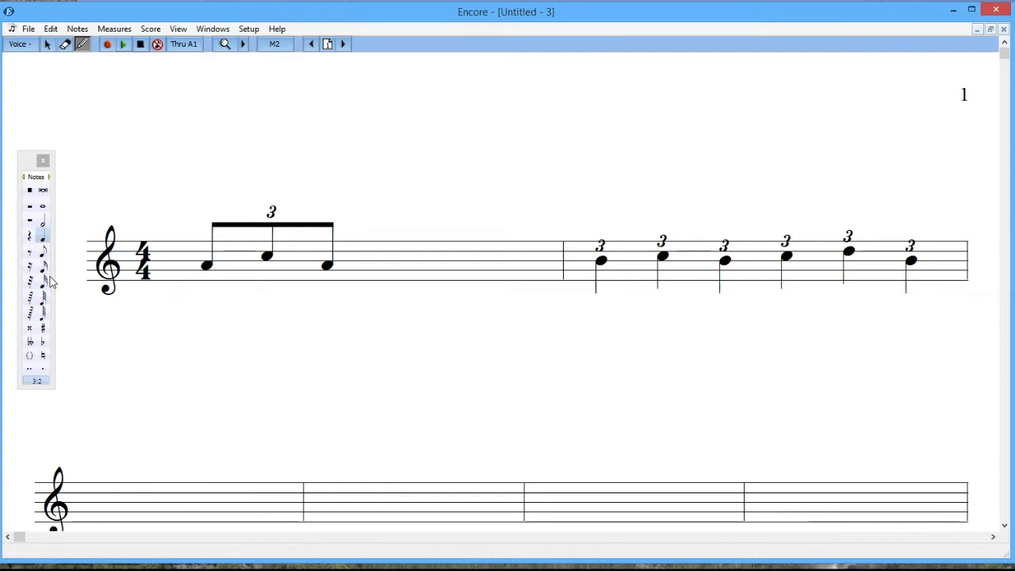
Set the tuplet ratio to 5:2.
left_click(46, 386)
left_click(46, 386)
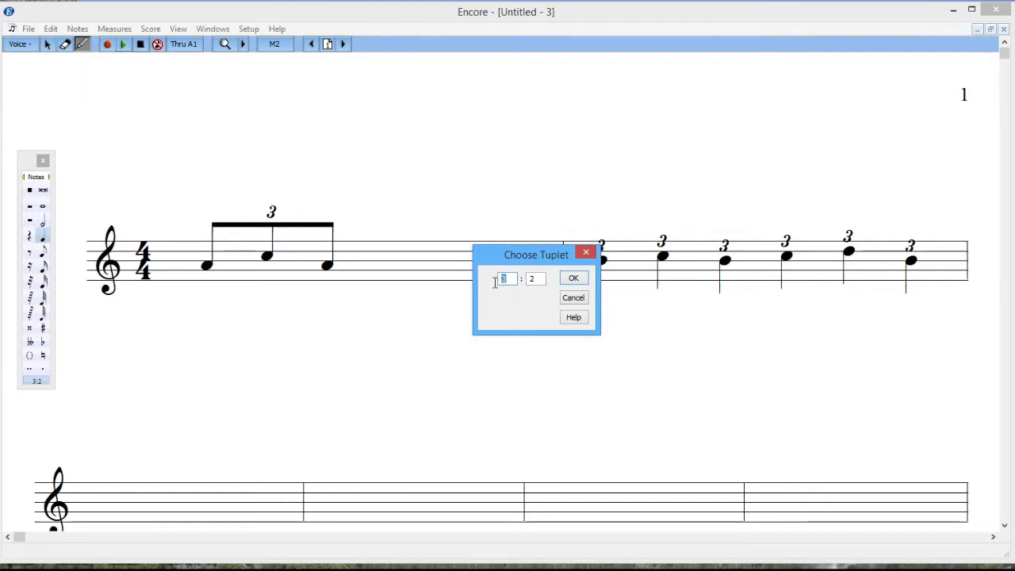
type("5")
left_click(573, 279)
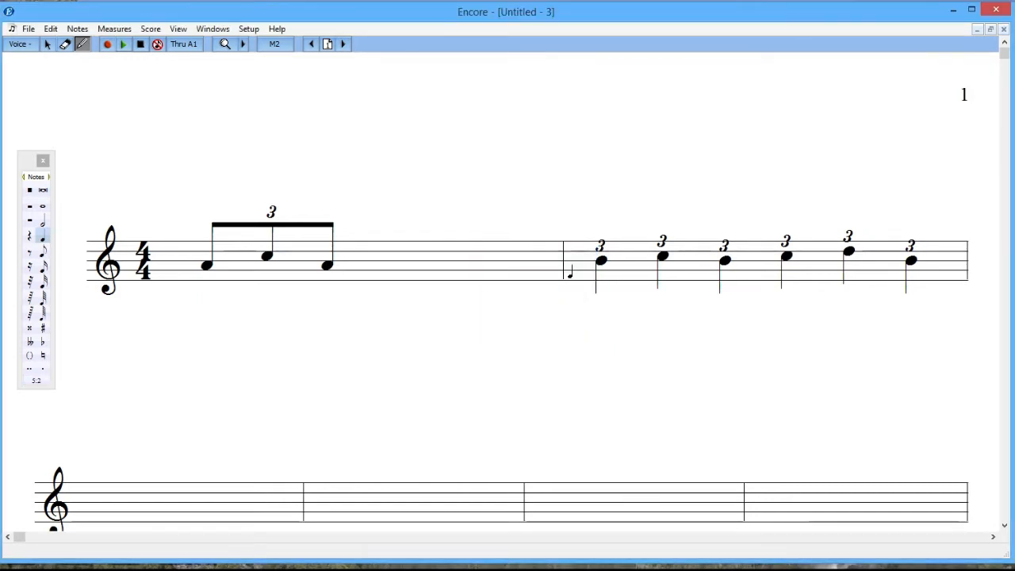
left_click(44, 254)
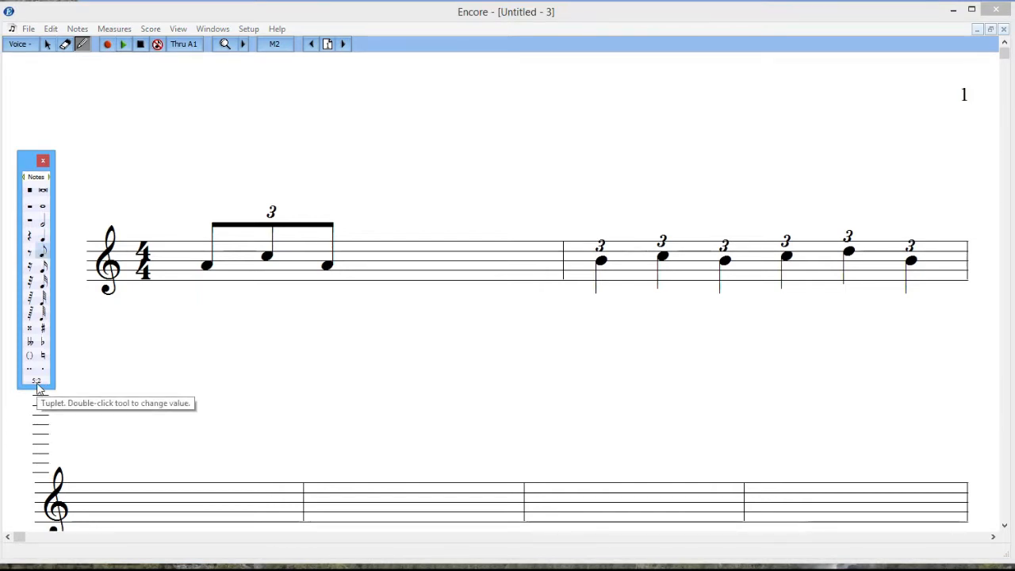
left_click(393, 255)
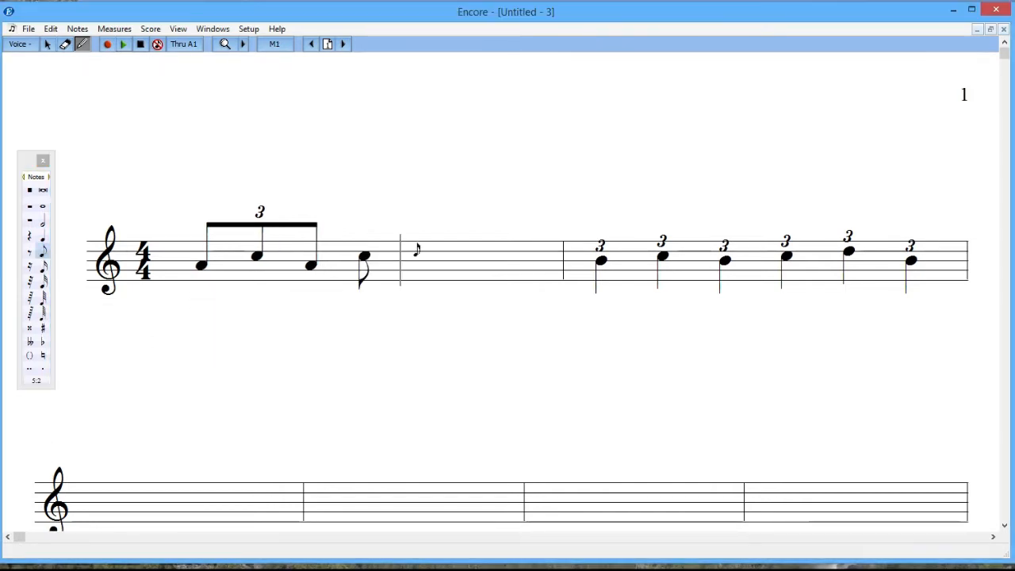
left_click(416, 255)
left_click(453, 250)
left_click(462, 255)
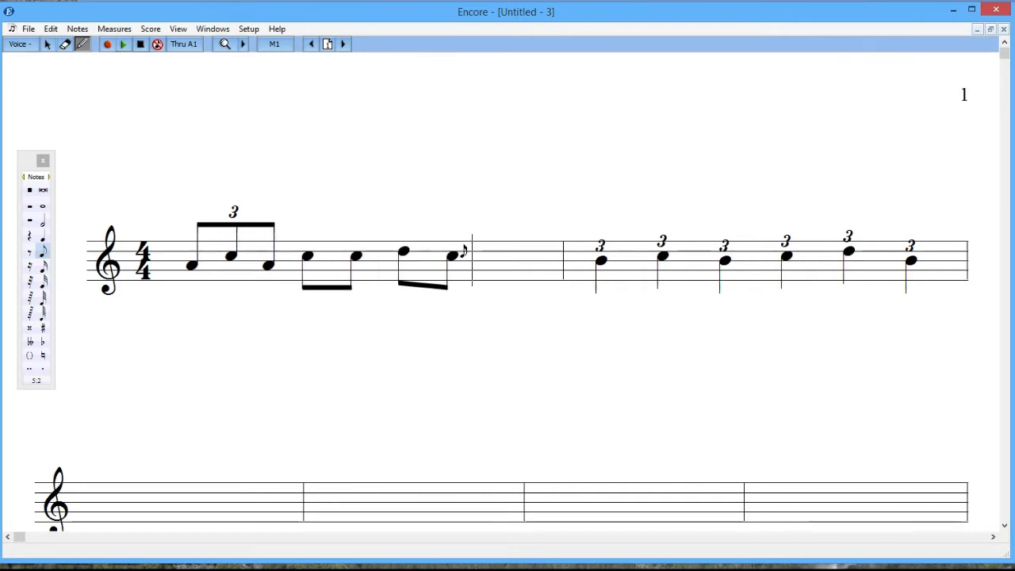
left_click(41, 382)
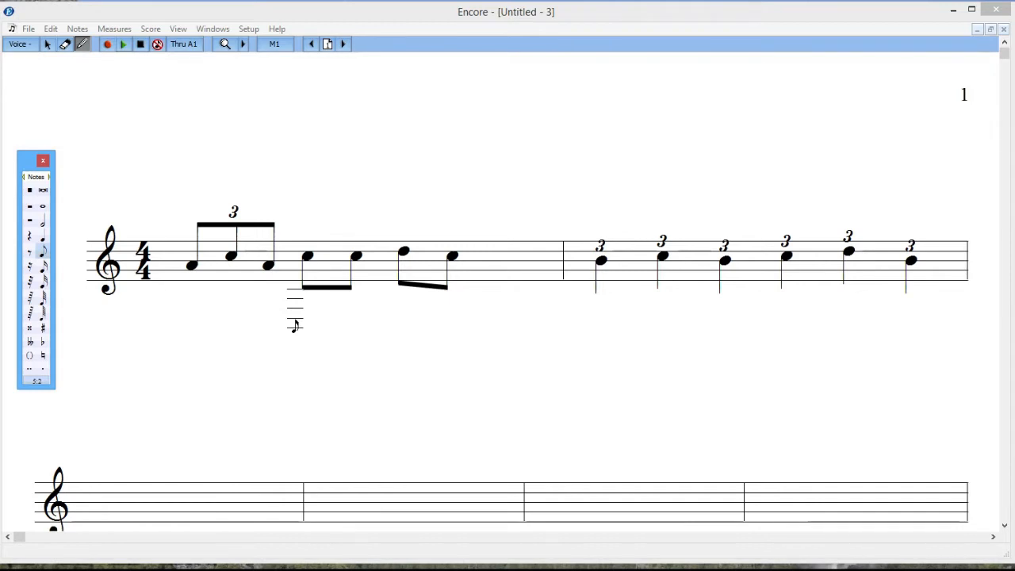
right_click(295, 336)
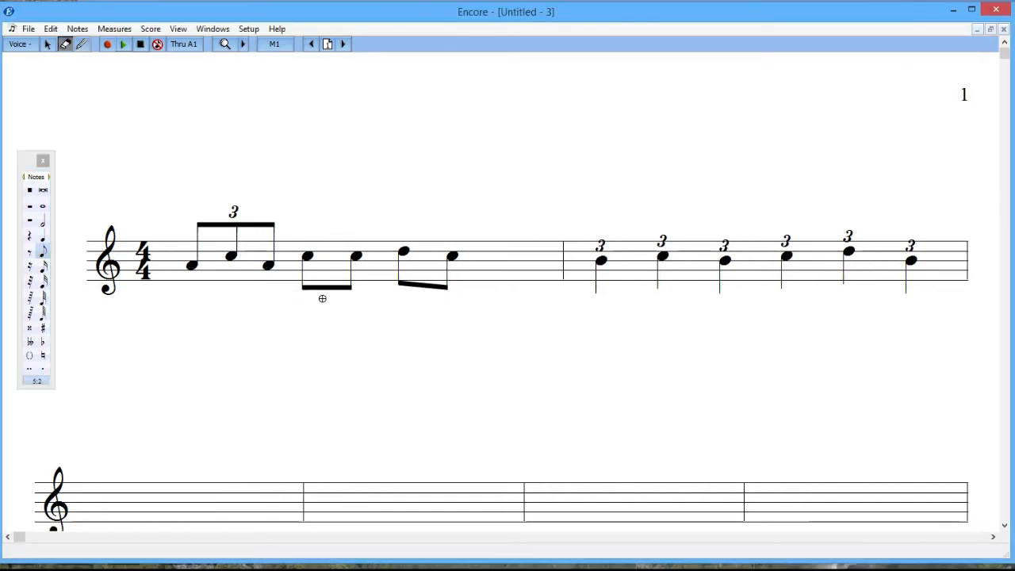
left_click(309, 257)
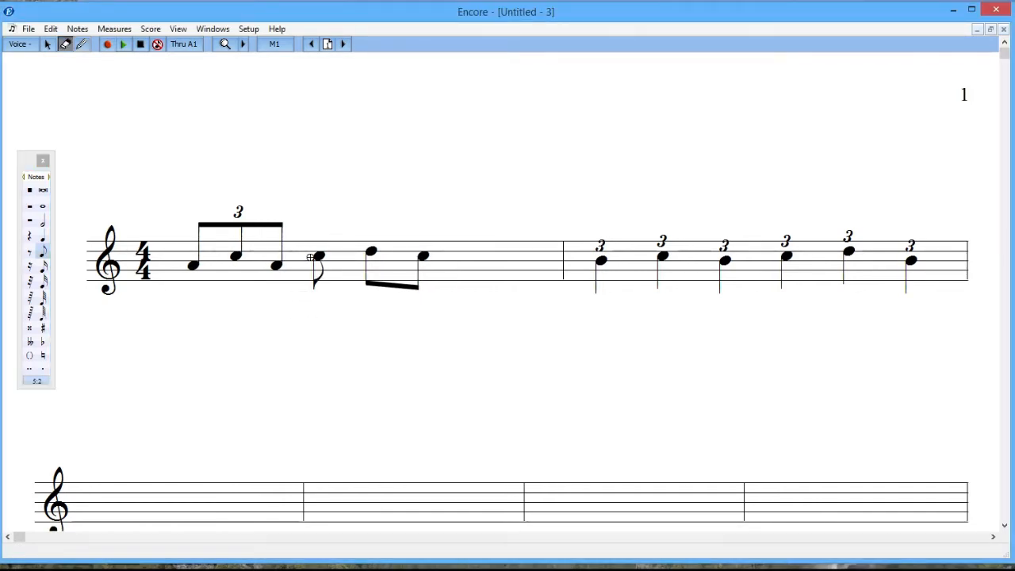
left_click(316, 255)
left_click(336, 251)
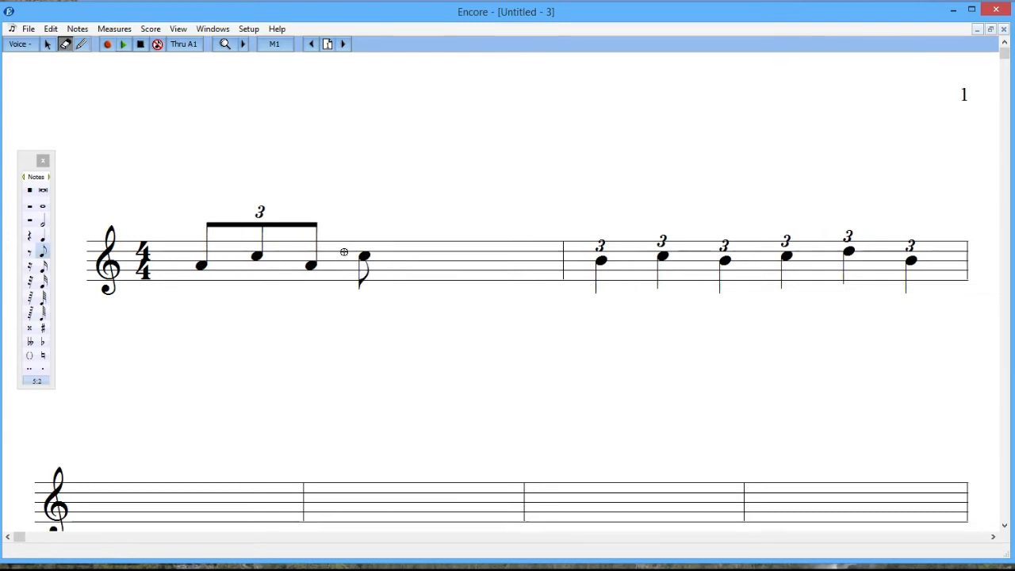
left_click(363, 257)
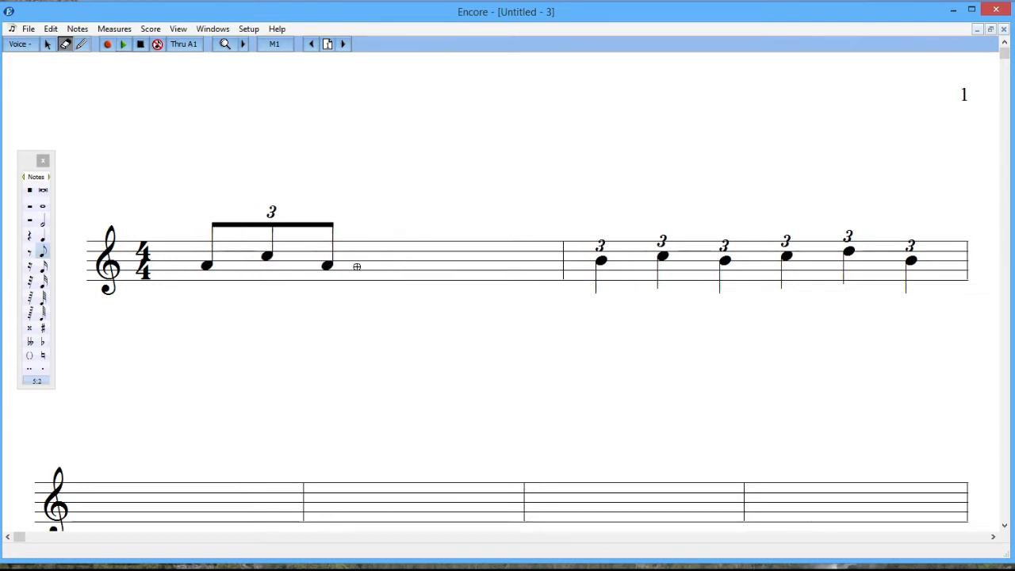
Enter an eighth-note quintuplet with the notes B, D, C, D, C after the triplet in measure 1.
left_click(45, 253)
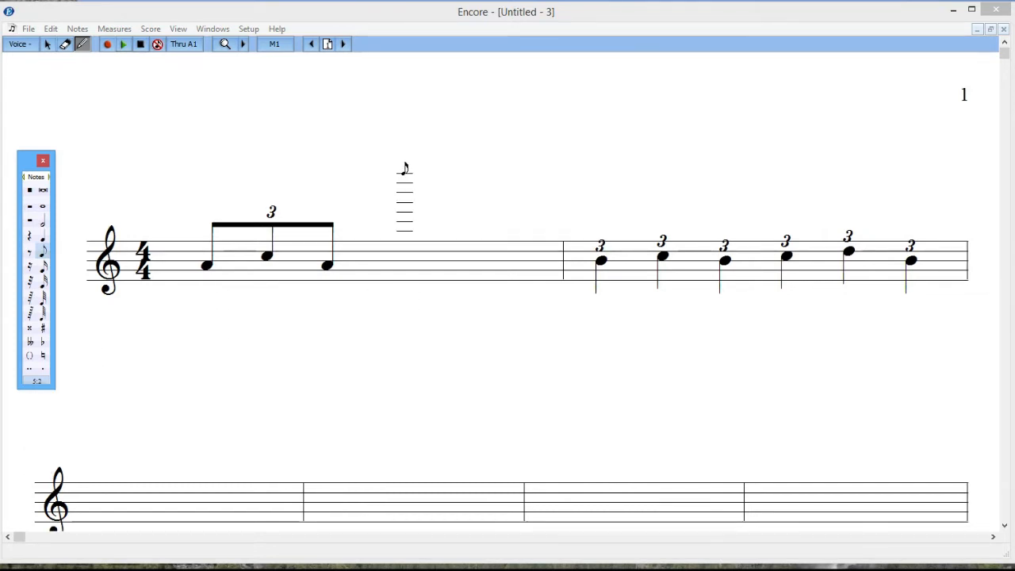
left_click(399, 258)
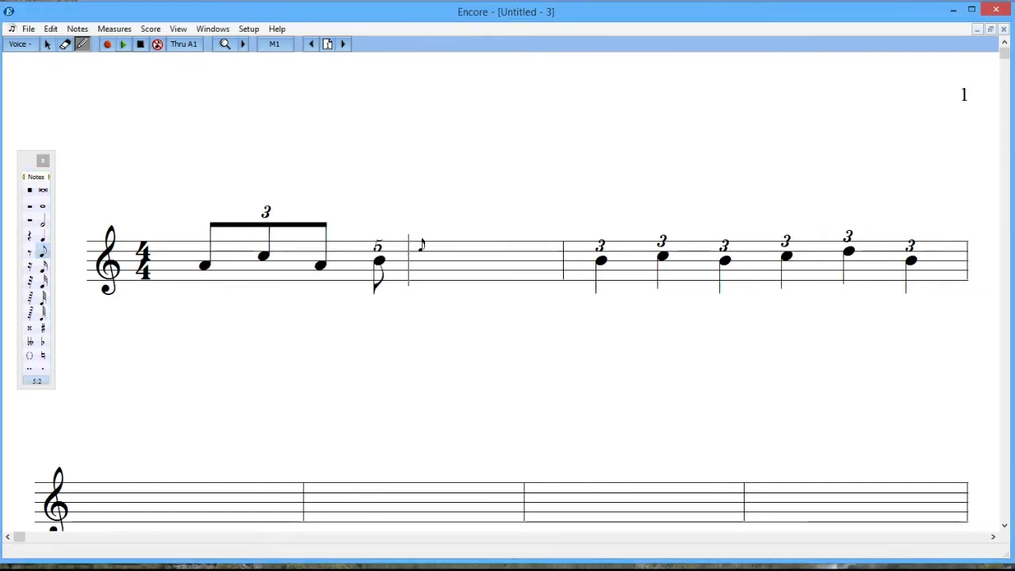
left_click(409, 251)
left_click(441, 255)
left_click(451, 251)
left_click(460, 256)
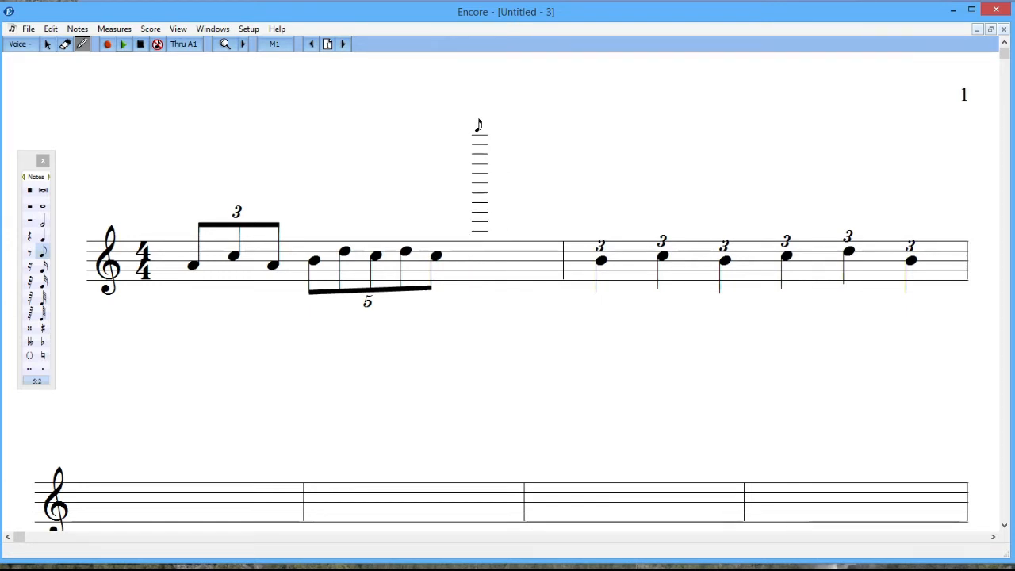
Set the tuplet ratio to 7:2 and enter the eighth-note septuplet B, D, C, A, C, B, A after the quintuplet in measure 1.
left_click(37, 382)
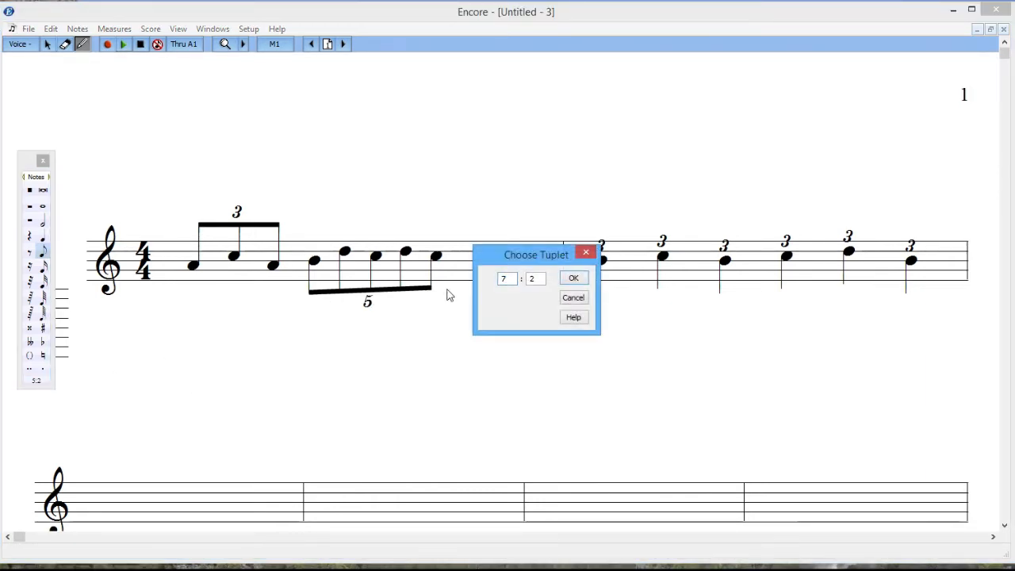
left_click(575, 279)
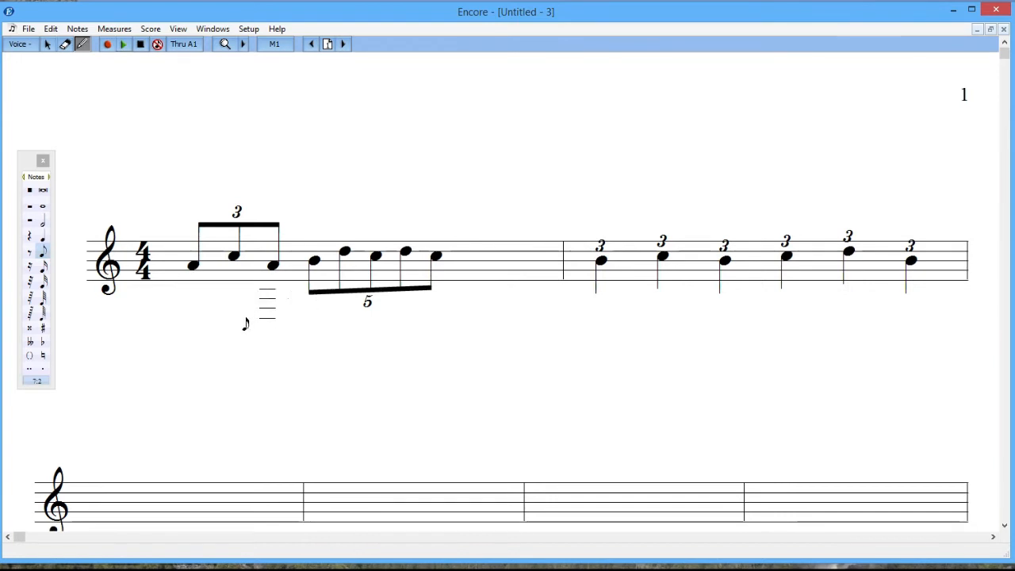
left_click(464, 260)
left_click(470, 251)
left_click(481, 255)
left_click(492, 265)
left_click(502, 256)
left_click(512, 260)
left_click(521, 265)
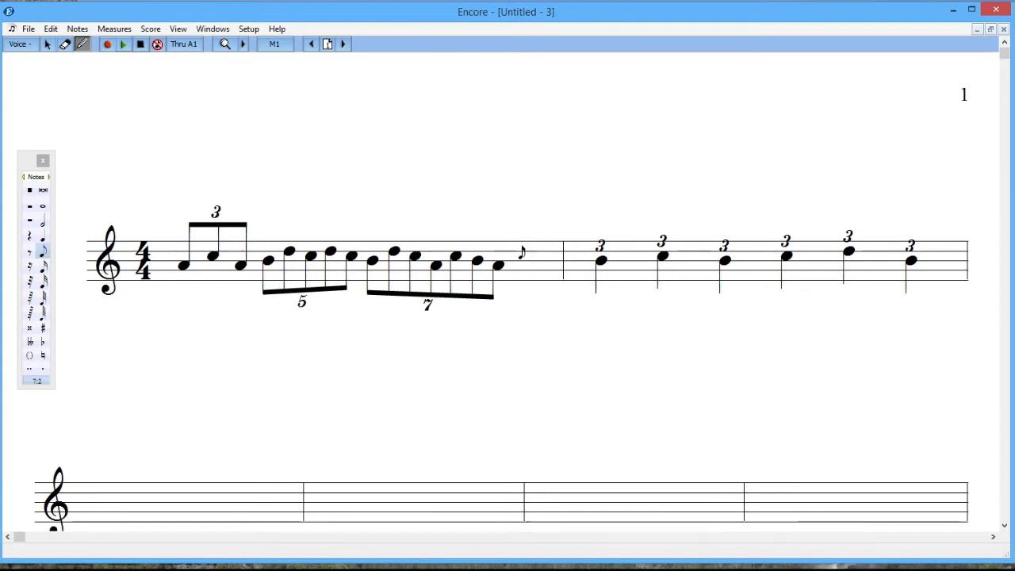